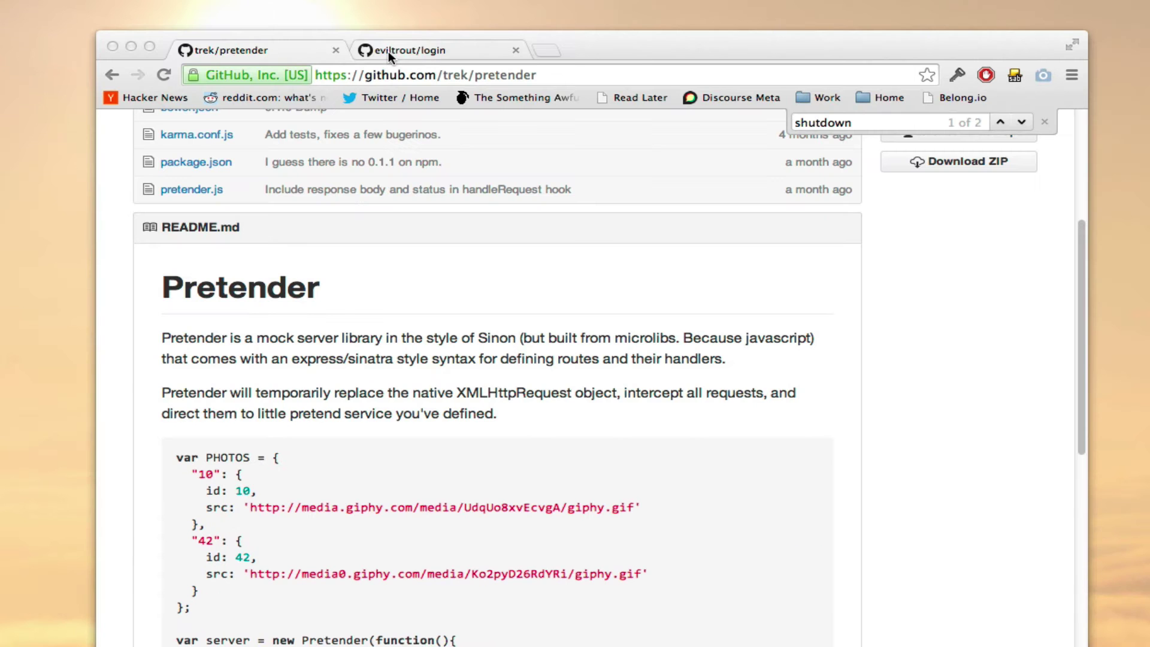
Step: Open the eviltrout/login GitHub repository and copy its SSH clone URL
click(388, 51)
click(1019, 544)
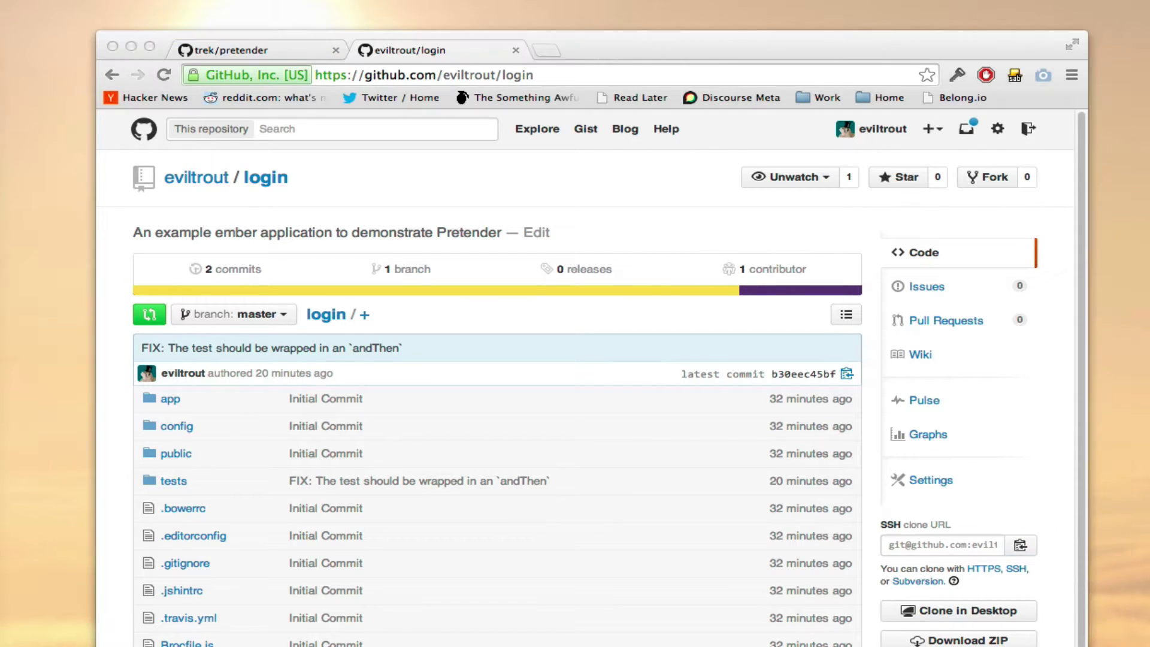
text(git@github.com:eviltrout/login.git)
Step: Clone login, install its npm and bower dependencies, and serve it on 0.0.0.0:4200
key(Return)
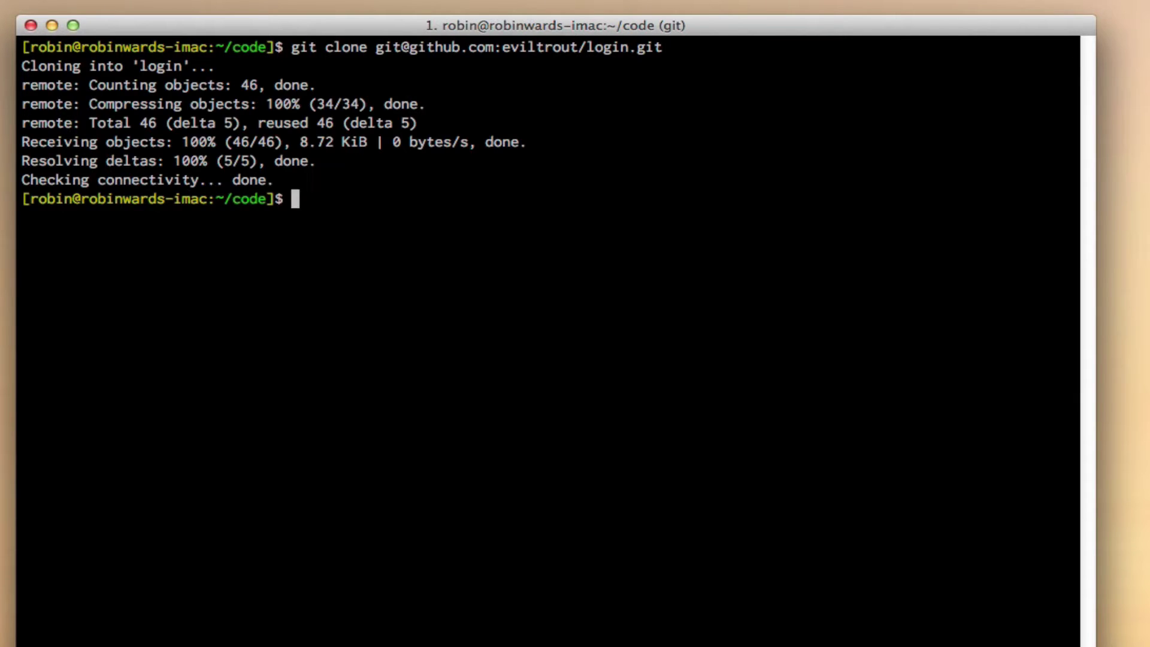
text(cd login)
key(Return)
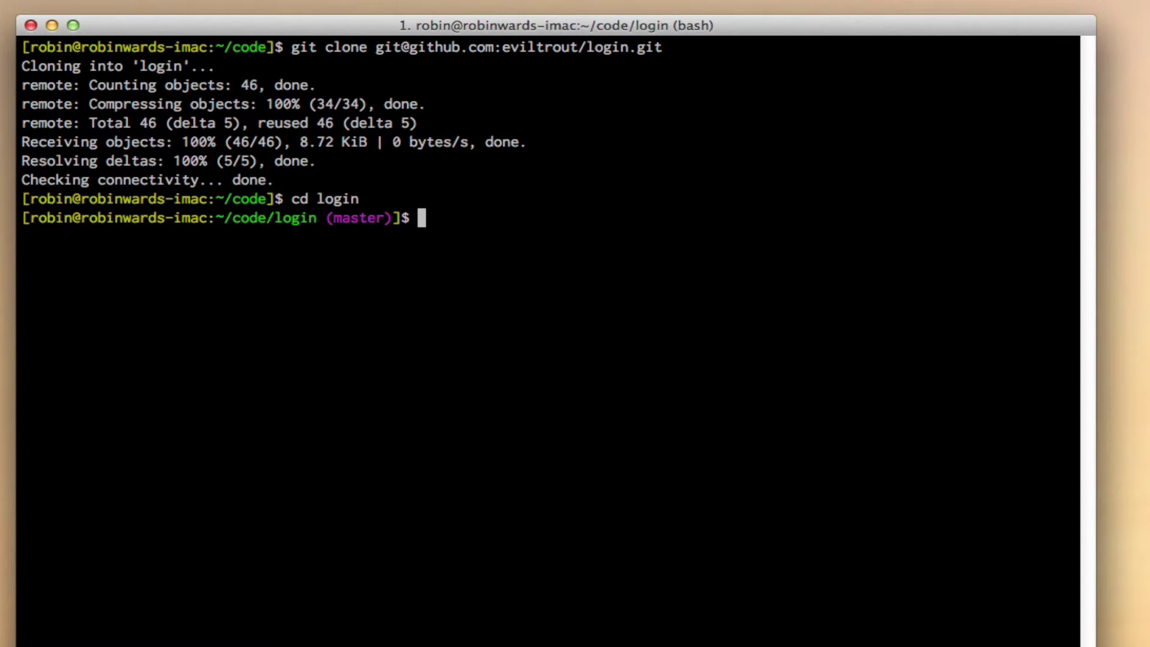
text(npm install)
key(Return)
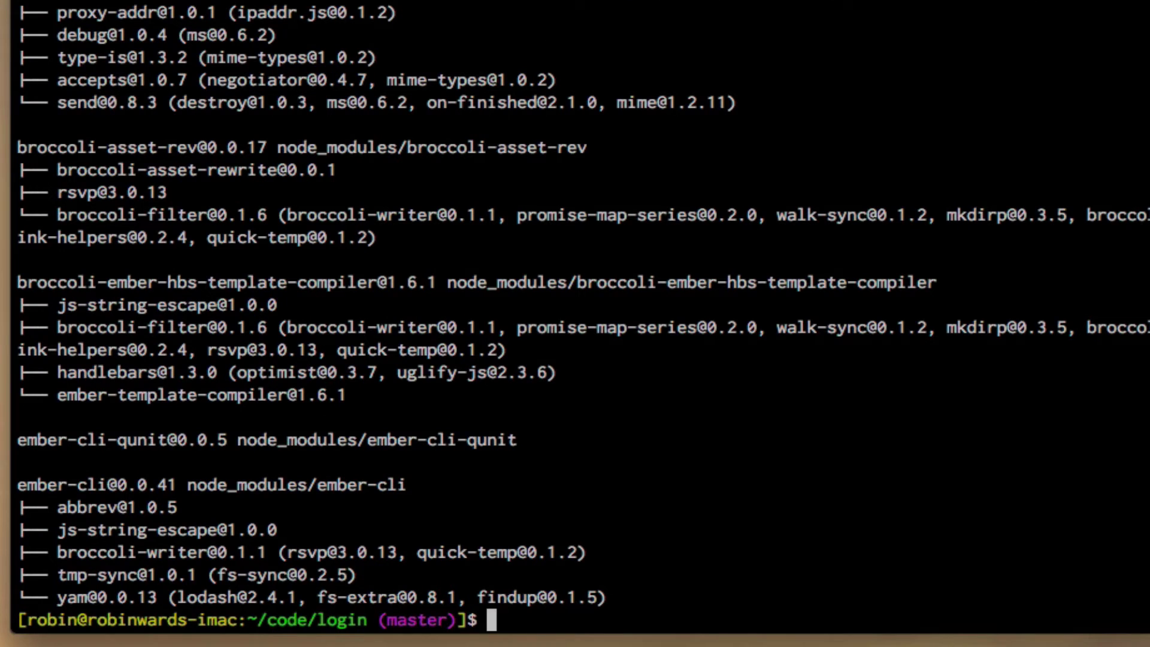
text(bower install)
key(Return)
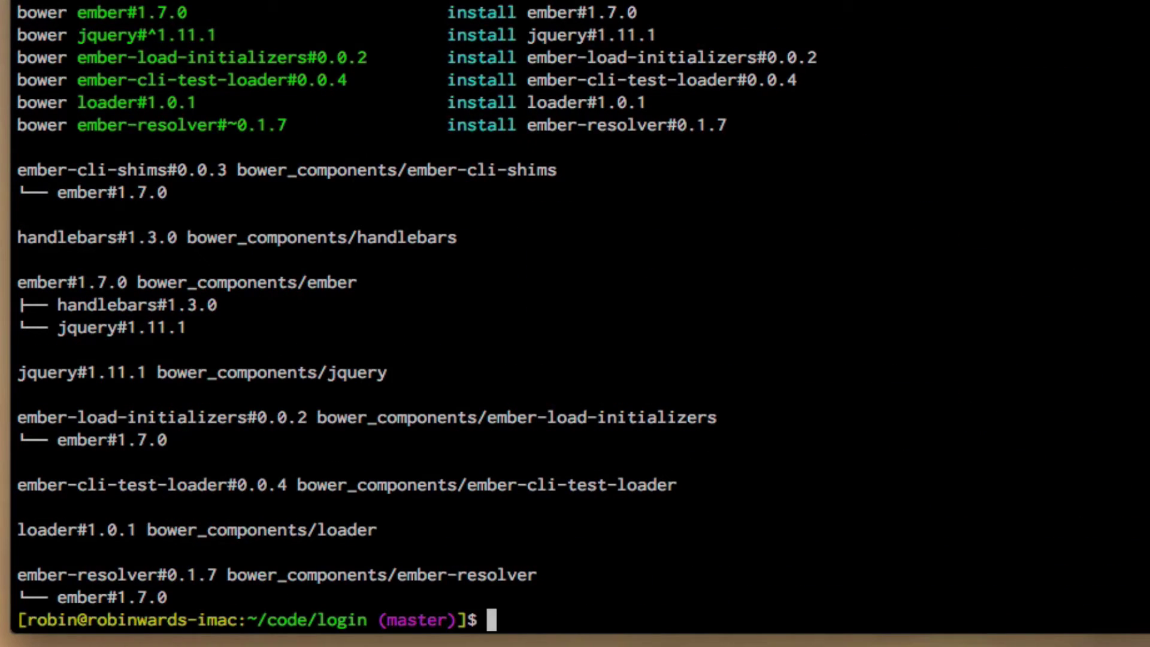
text(ember serve)
key(Return)
drag(127, 305, 322, 308)
Step: Try signing in to the login app with a username and password
key(super+Tab)
click(529, 242)
text(asdf)
click(534, 280)
text(asdfasdf)
click(548, 331)
Step: Inspect the page to find the console's 404 error for /session
right_click(294, 609)
click(378, 629)
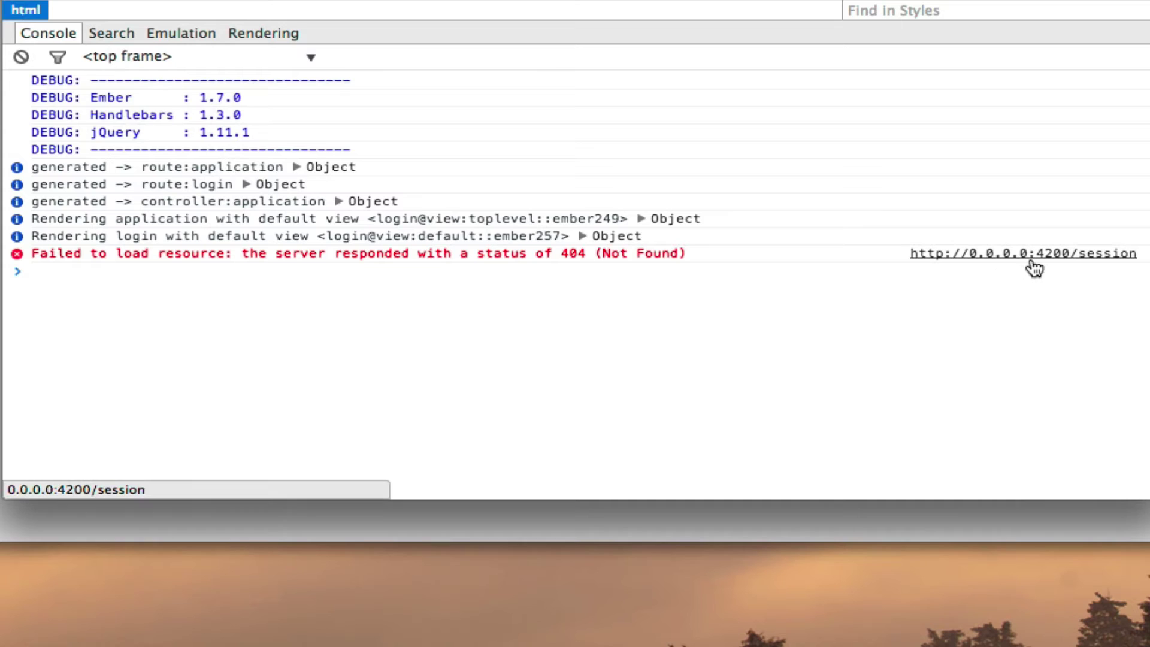
key(super+Tab)
Step: Load 0.0.0.0:4200/tests and rerun the third Login test
click(323, 70)
double_click(324, 70)
text(tests)
key(Return)
click(431, 362)
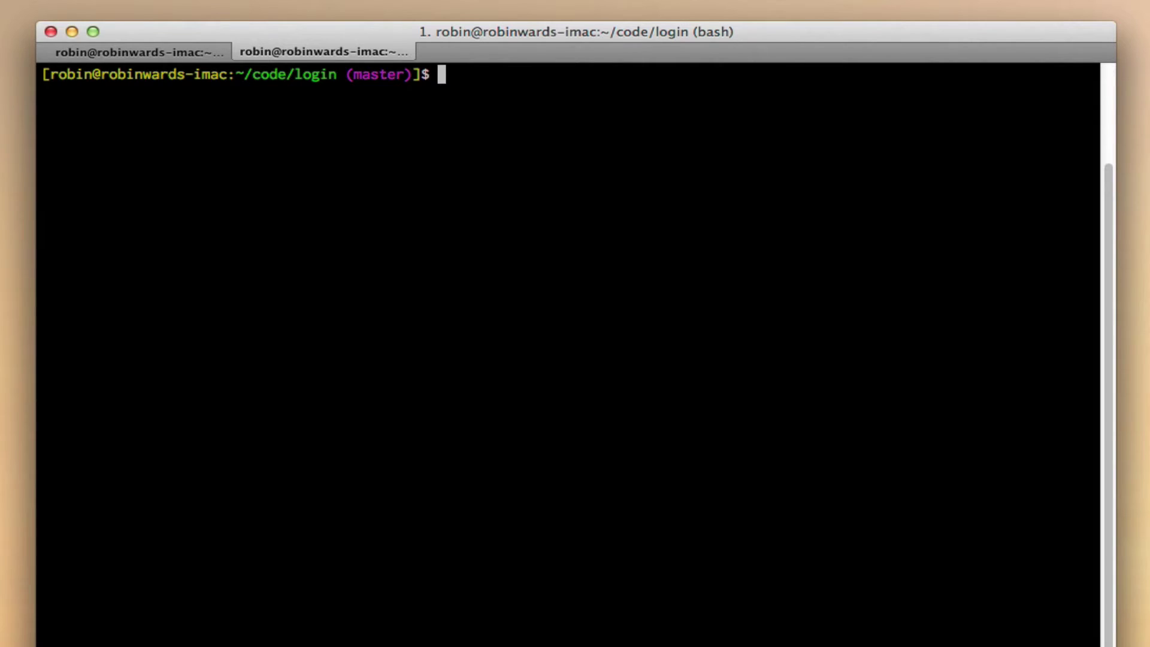
text(vi)
Step: Start vi and open login-test.js with CtrlP, moving down to its test line
key(Return)
key(ctrl+p)
text(logintest)
key(Return)
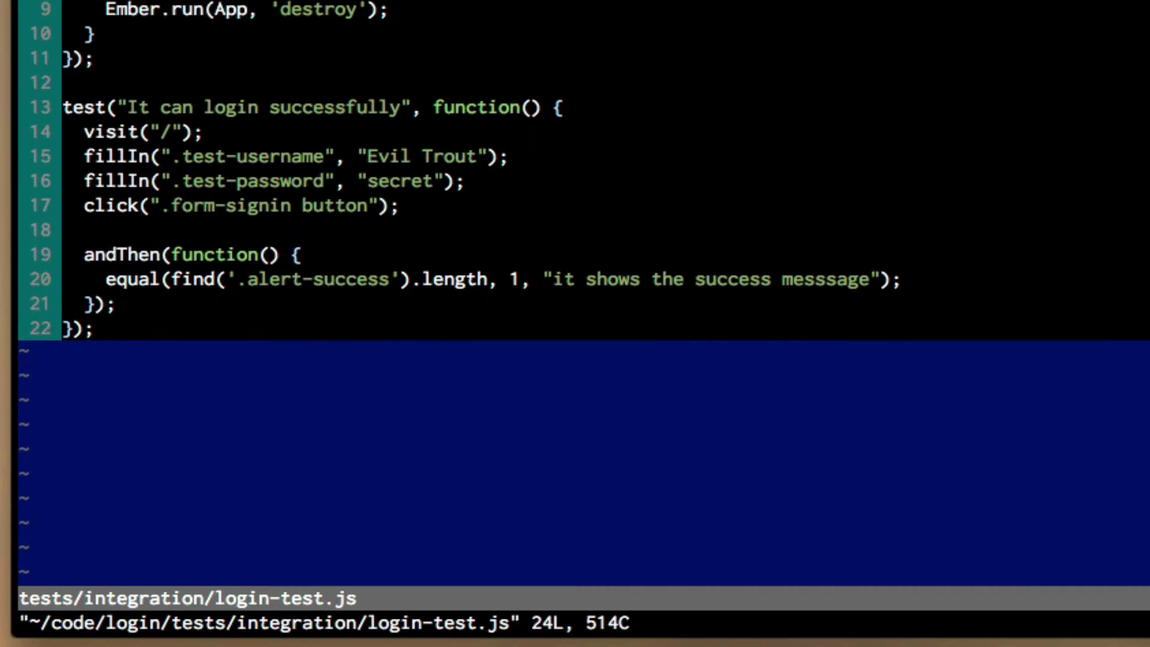
key(j)
key(j)
key(j)
key(j)
key(j)
key(j)
key(j)
key(j)
key(j)
key(j)
key(j)
key(j)
Step: Open app/controllers/login.js and review its signIn action posting to /session
key(ctrl+p)
text(loginjs)
key(ctrl+k)
key(Return)
key(k)
key(k)
key(k)
key(k)
key(k)
key(k)
key(j)
key(j)
key(j)
key(j)
key(j)
key(j)
key(j)
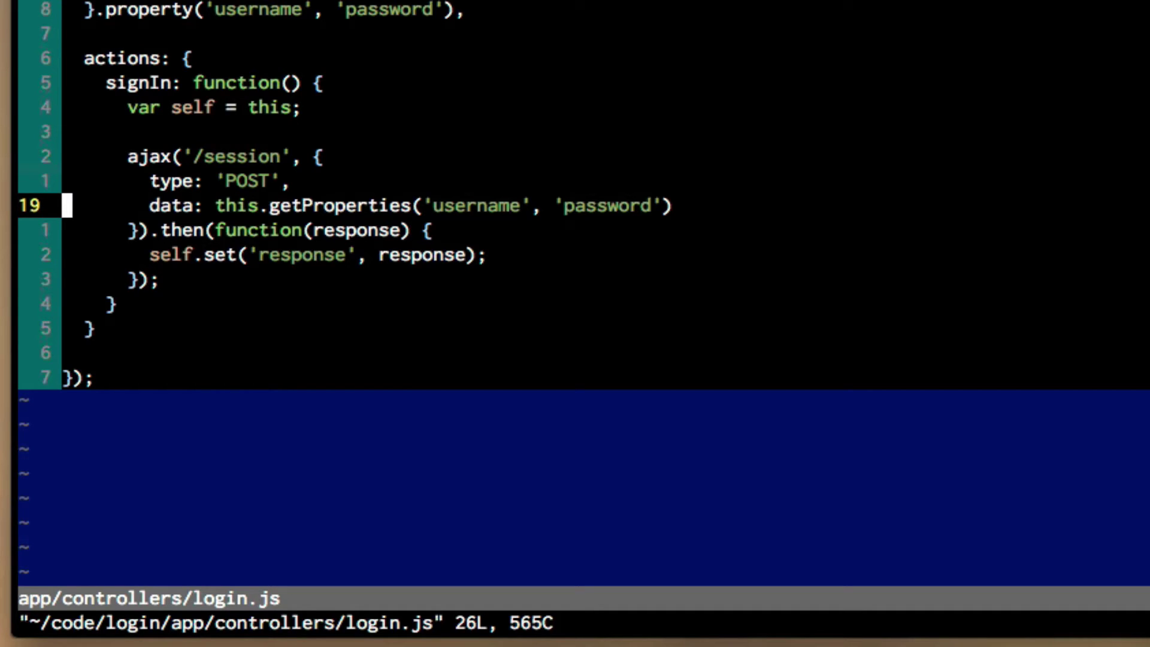
text(:q)
Step: Quit Vim, install ember-cli-pretender, rerun ember serve, and relaunch vi
key(Return)
text(npm install --save-dev ember-cli-pretender)
key(Return)
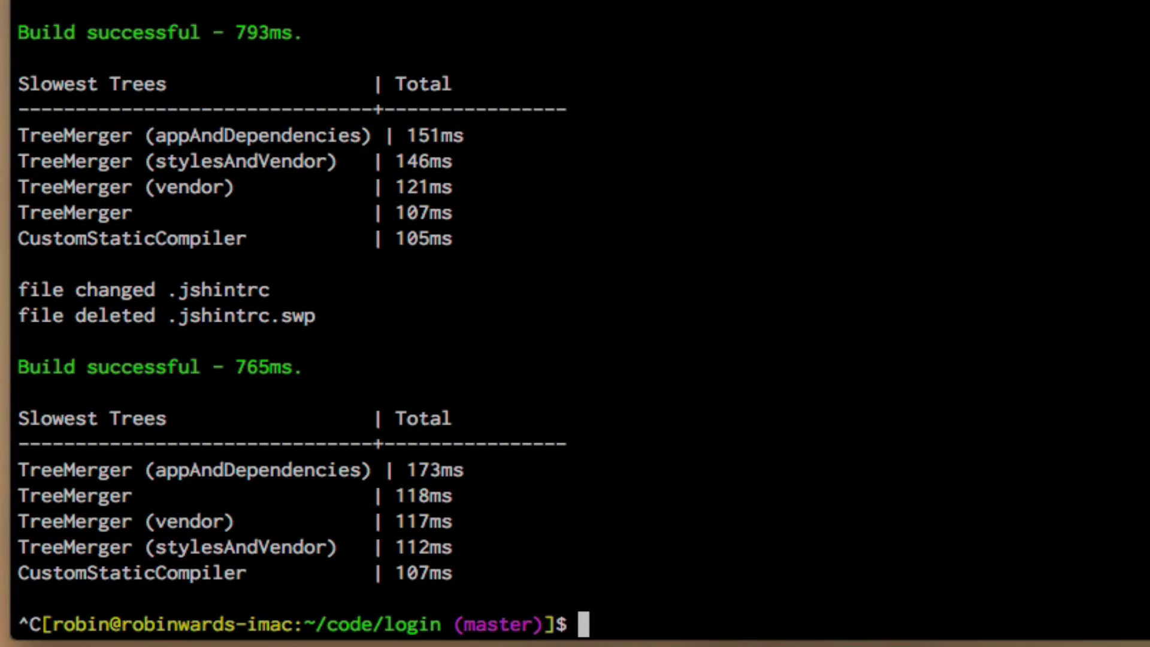
text(ember serve)
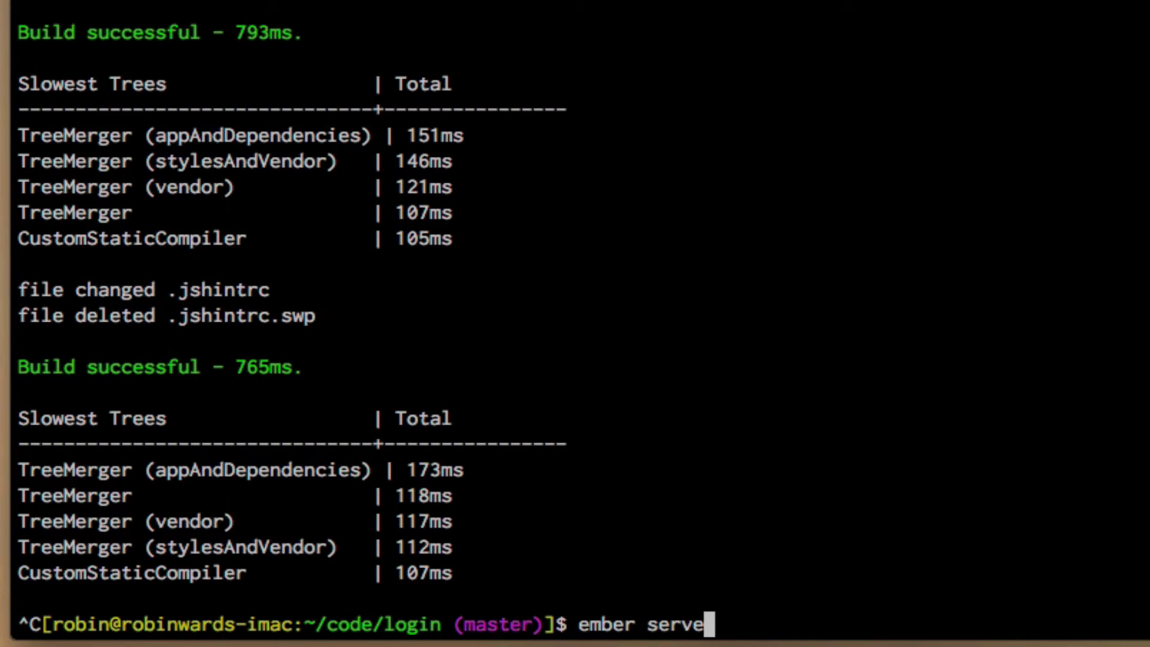
key(Return)
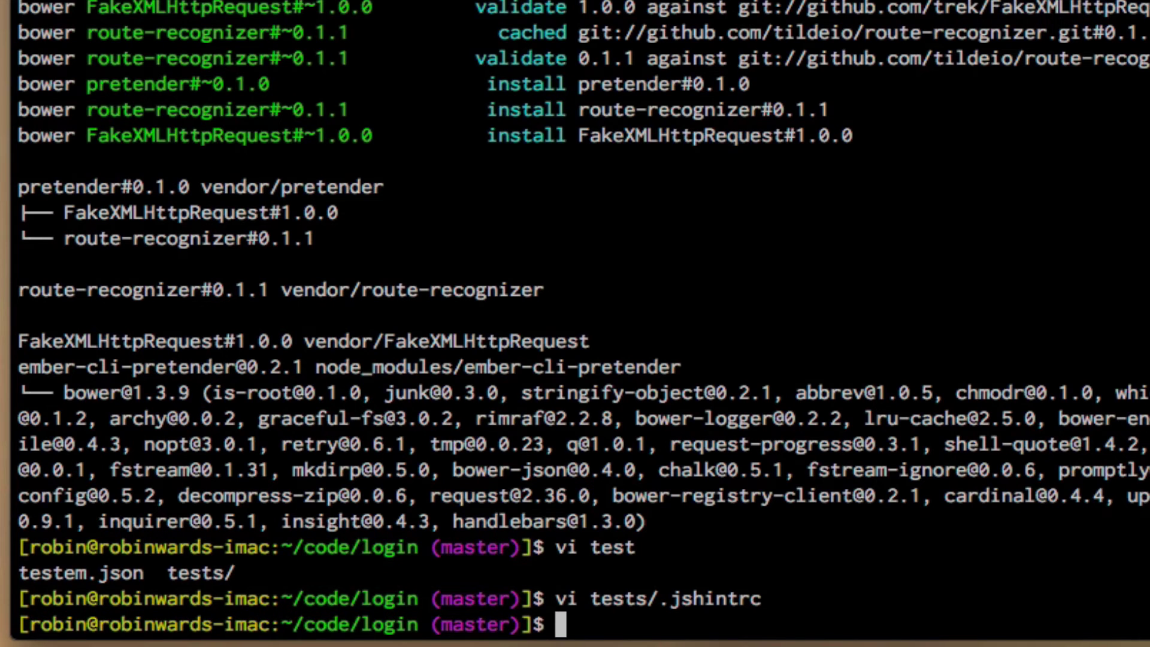
text(vi)
key(Return)
key(ctrl+p)
text(logintest)
Step: Open login-test.js, add a 'var server;' declaration, and save
key(Return)
key(j)
key(j)
key(j)
text(ovar server;)
key(Escape)
key(:w)
Step: Create 'server = new Pretender(...)' in setup and add 'server.shutdown();' in teardown
key(Return)
key(j)
key(j)
key(j)
key(j)
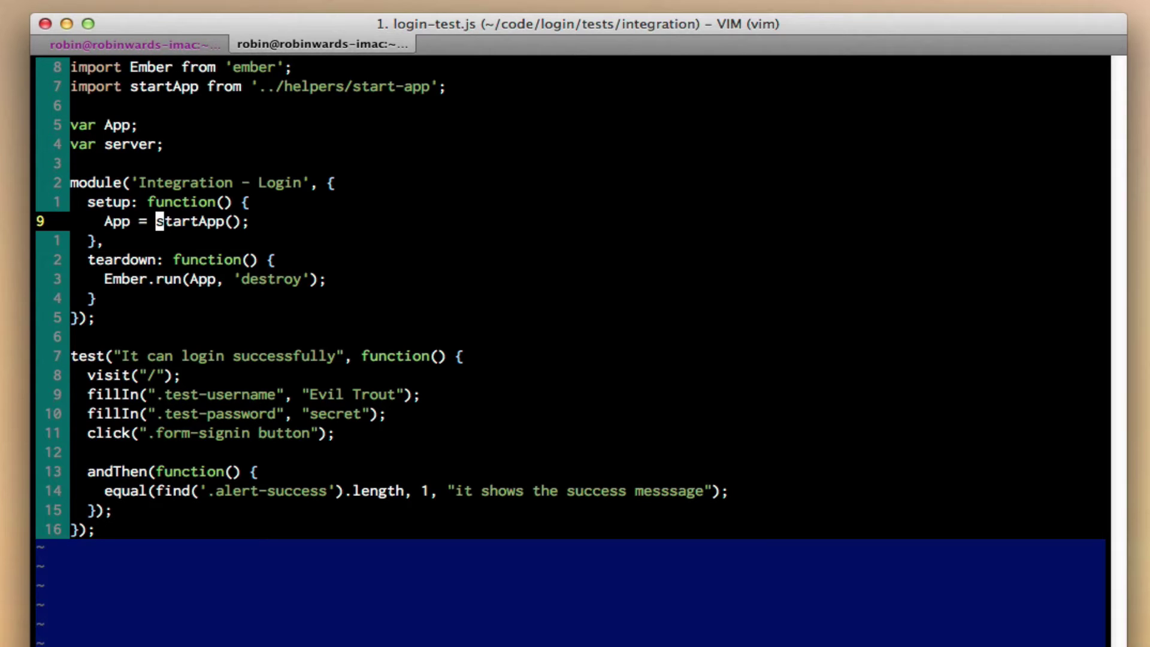
text(oserver =  new Pretender(function() {)
key(Return)
text(});)
key(Escape)
key(j)
key(j)
key(j)
text(oserver)
text(tdown();)
key(Escape)
Step: Save login-test.js and reload the Login Tests page to rerun the test
key(:w)
key(Return)
key(super+Tab)
key(super+r)
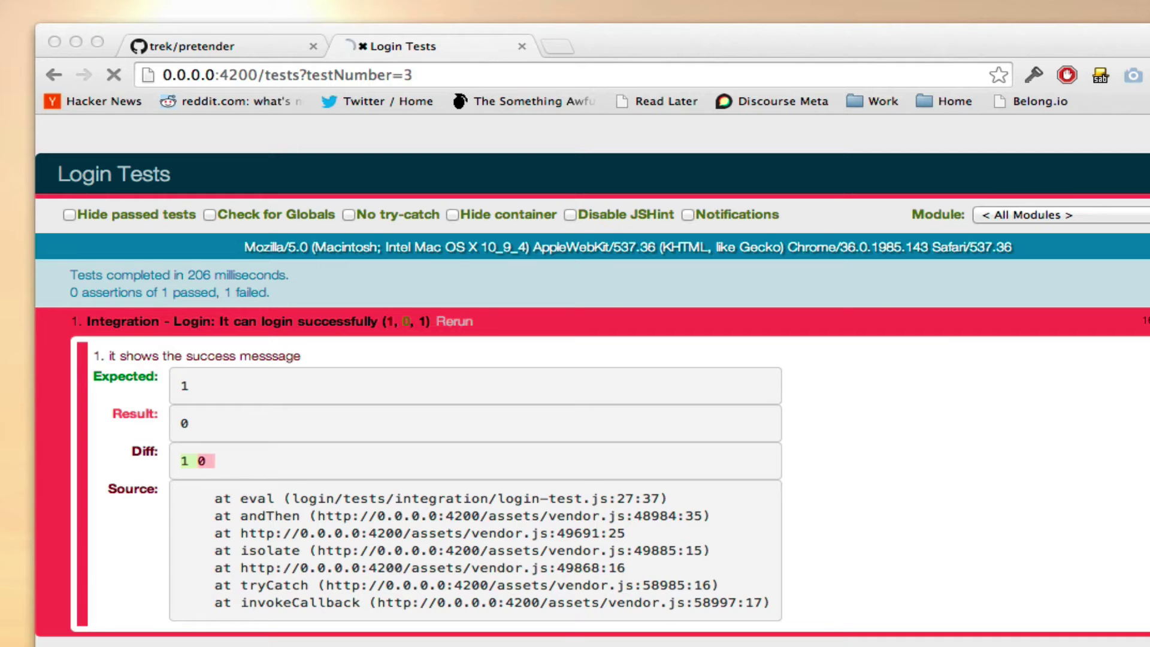
key(super+Tab)
Step: Add a Pretender POST /session handler block inside setup
key(o)
text(this.post("/session", function(request) {)
key(Return)
text(});)
key(Escape)
Step: Make the handler return 200, a JSON Content-Type header, and JSON.stringify({success: true})
key(k)
key(o)
text(return [200, )
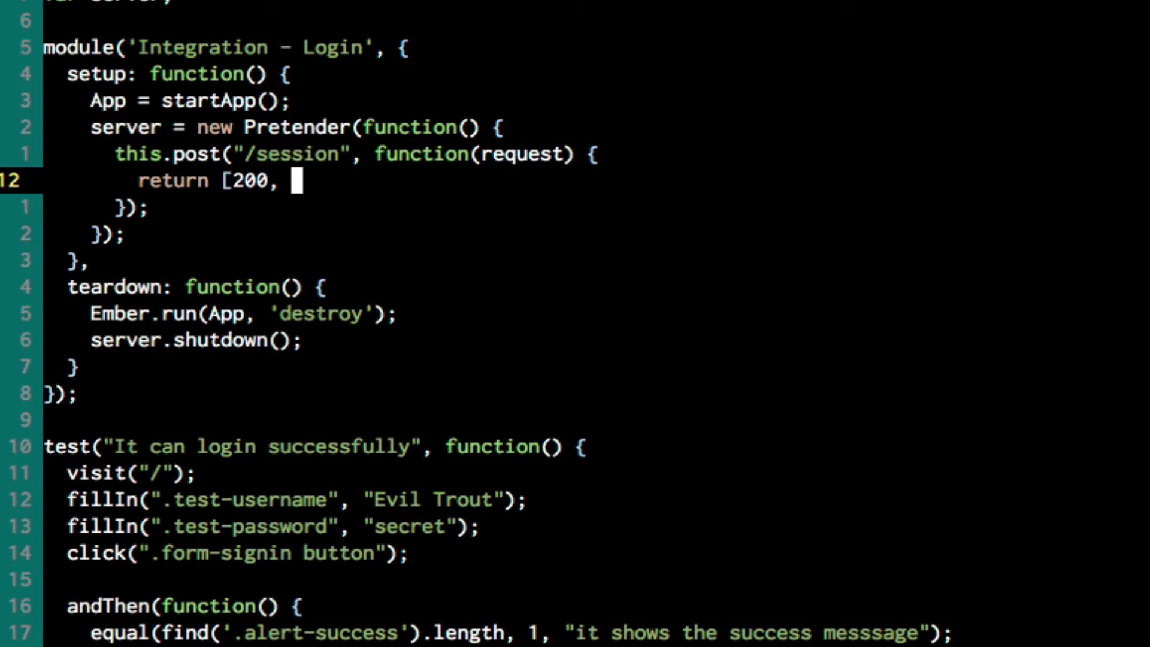
text({"Content-Type": "application/json"}, JSON.stringify({success: true})];)
key(Escape)
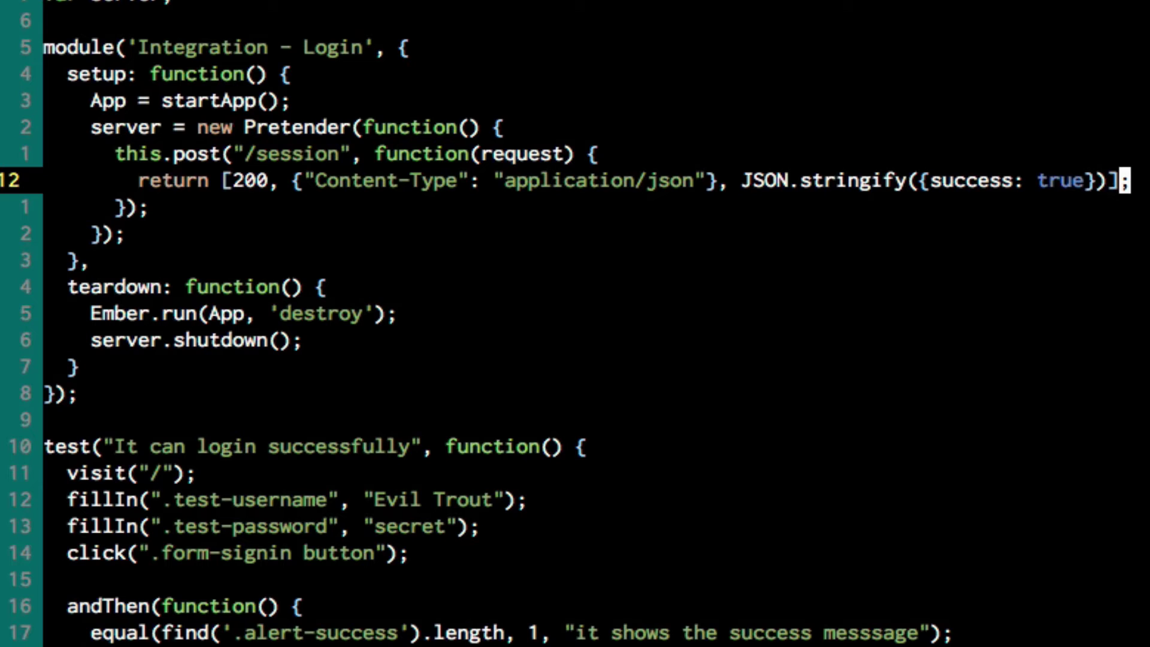
Step: Reload the Login Tests page in Chrome to rerun the login success test
key(super+Tab)
key(super+r)
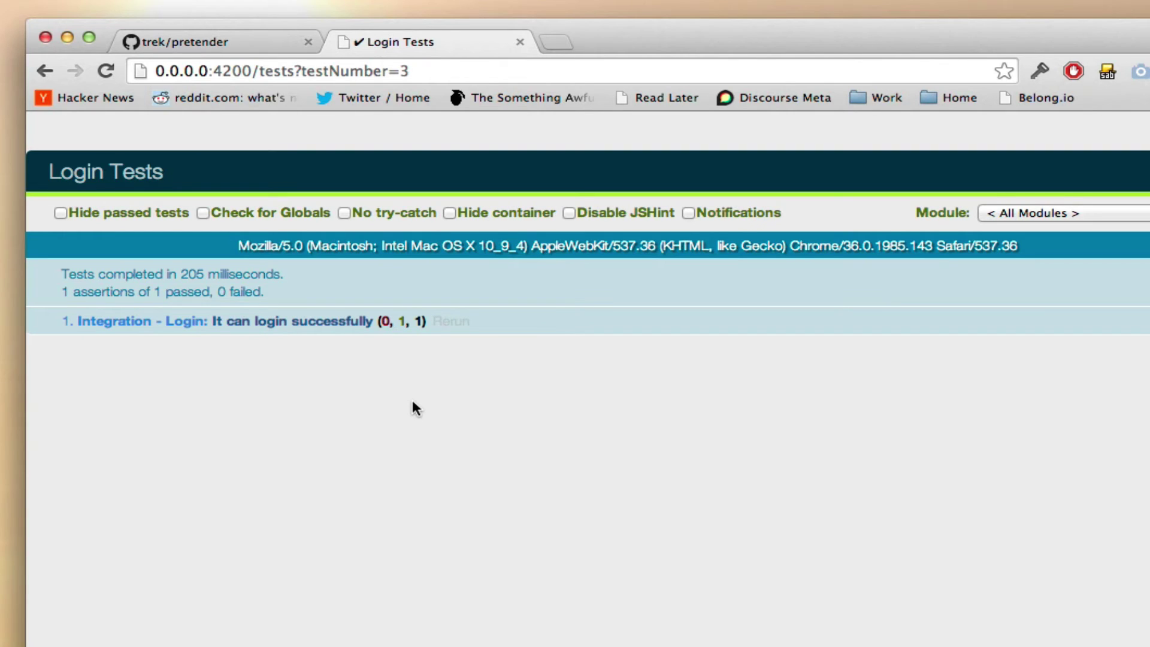
Step: Add an empty 'It can fail' test at the end of login-test.js
key(super+Tab)
key(super+Tab)
key(j)
key(j)
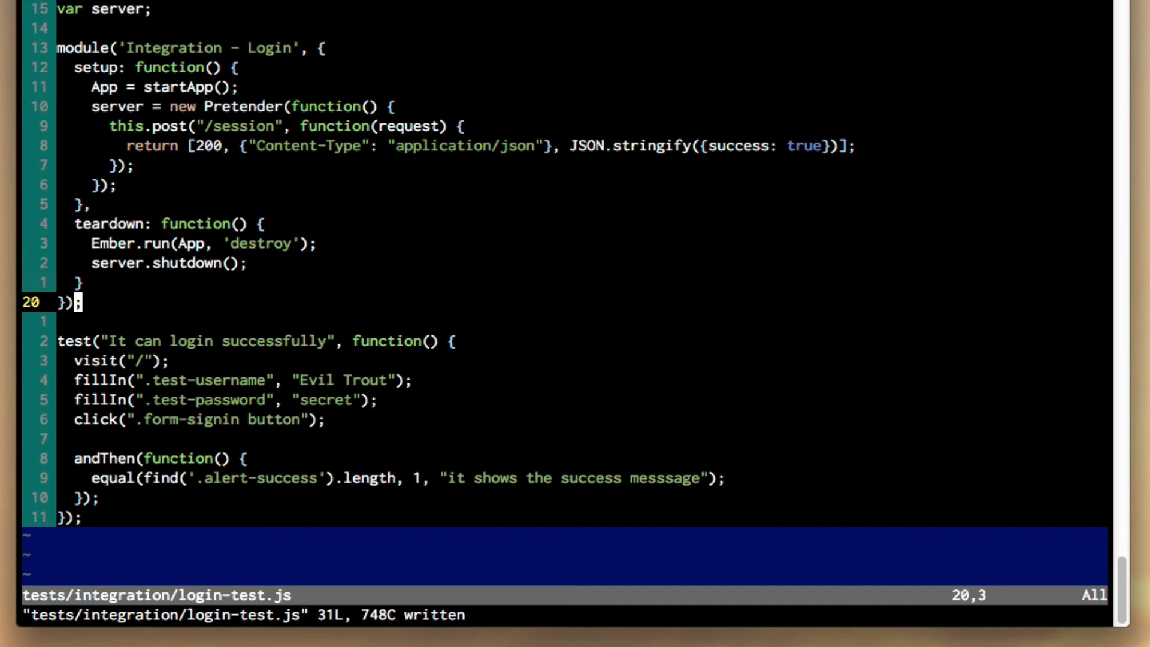
key(G)
key(o)
key(Return)
text(test("It can fail", function() {)
key(Return)
text(});)
key(Escape)
key(k)
key(k)
key(k)
key(k)
key(k)
key(k)
key(k)
key(k)
key(k)
text(y12j:33)
Step: Paste the first test's body into it, change the password to 'wrong password', and save
key(Return)
key(p)
key(j)
key(j)
key(j)
key(j)
key(j)
key(j)
key(j)
key(k)
key(k)
key(k)
key(k)
key(k)
key(k)
key(dollar)
key(h)
key(h)
text(bcwwrong password)
key(Escape)
key(colon)
key(w)
key(Return)
text(cwinfo)
Step: Expect an .alert-info failure message instead of .alert-success, and save
key(Escape)
text(wwwwwwwbbcwfailure)
key(Escape)
text(:w)
key(Return)
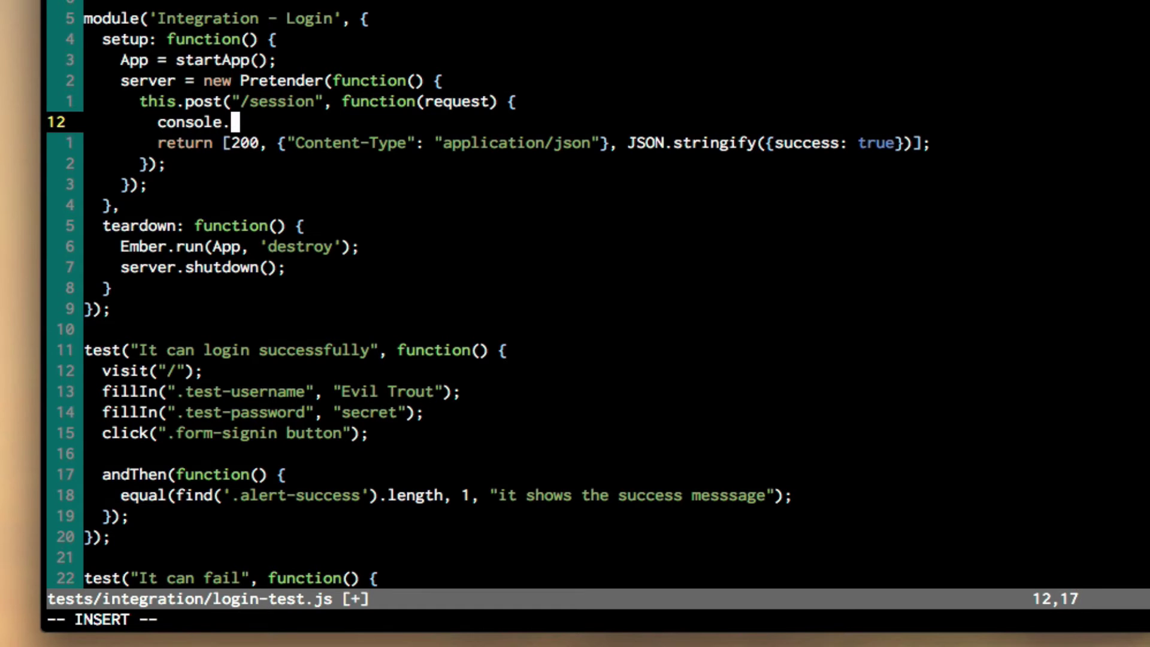
text(log(request.requestBody);)
Step: Add console.log(request.requestBody) to the /session handler and save
key(Escape)
text(:w)
key(Return)
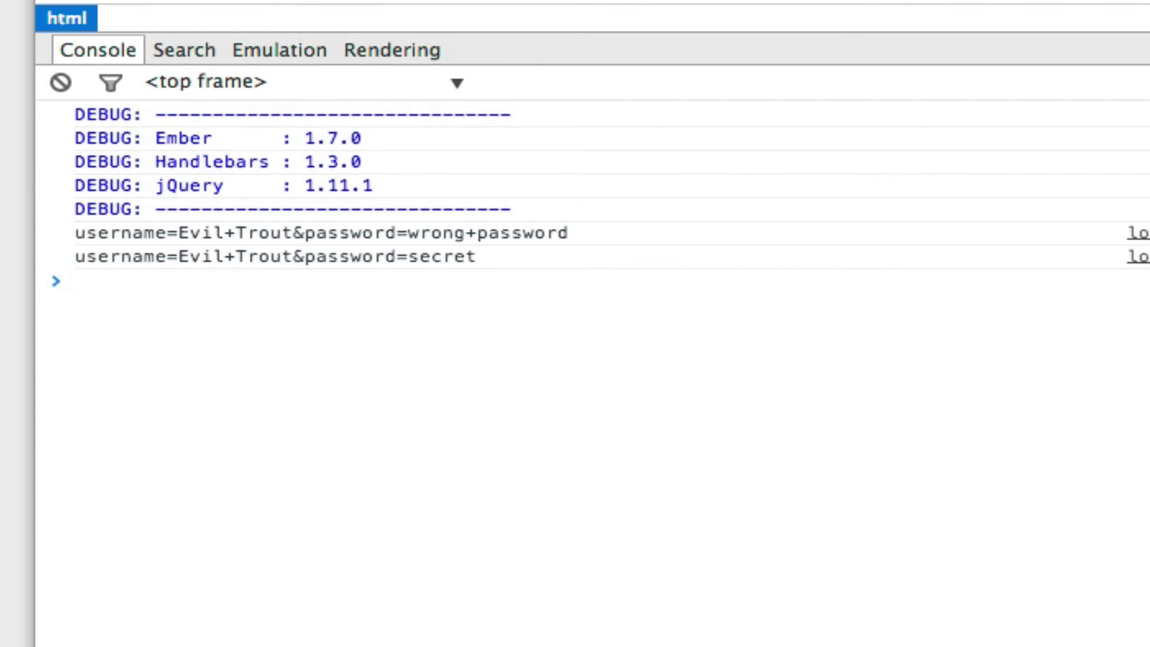
key(super+Tab)
click(318, 340)
Step: Paste the parsePostData helper function above the module and save
key(k)
key(k)
key(k)
key(k)
key(k)
key(p)
key(j)
key(j)
key(j)
key(j)
key(j)
key(j)
key(j)
key(o)
key(Escape)
key(:w)
key(Return)
key(j)
key(j)
key(j)
key(j)
key(j)
Step: Replace the log with var data = parsePostData(request.requestBody) and console.log(data), then save
key(c)
key(c)
text(var )
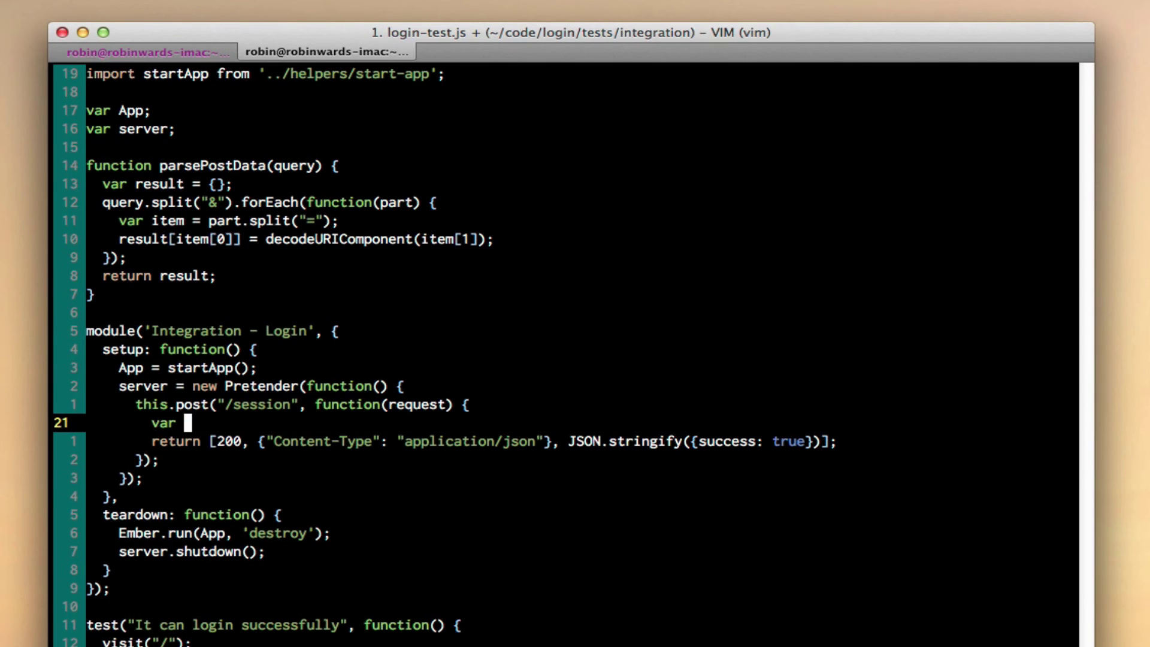
text(data = parsePostDate(request.requestBody);)
key(Return)
text(console.log(data);)
key(Escape)
text(:w)
key(Return)
text(kera:w)
key(Return)
key(super+Tab)
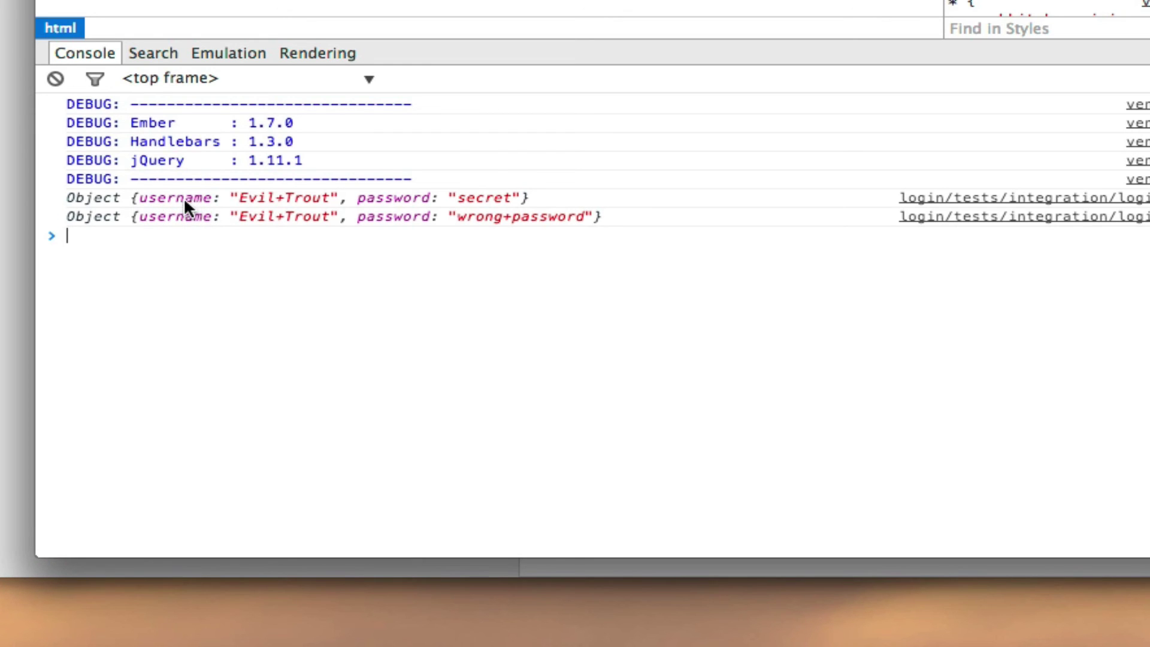
key(super+Tab)
key(Escape)
text(dddd)
text(oif (data)
text(.password === "secret") {)
key(Escape)
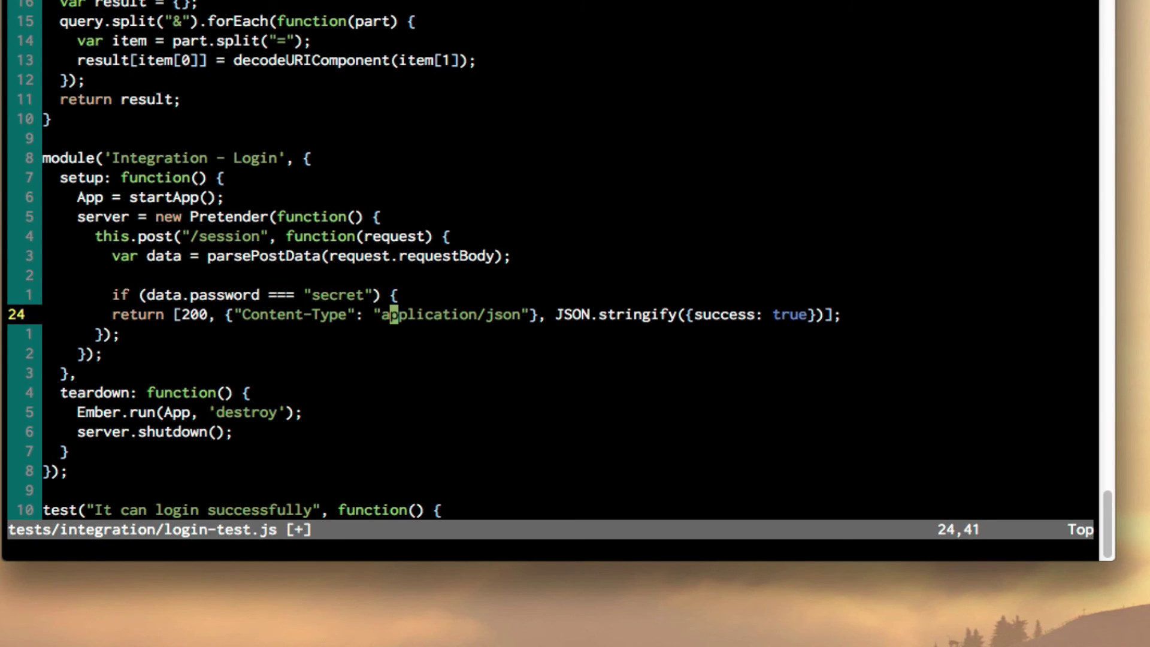
text(j==o})
key(BackSpace)
text(else {)
key(Return)
text(})
key(Escape)
text(kkyyjp$bbbcwfailure)
key(Escape)
text(:w)
key(Return)
key(super+Tab)
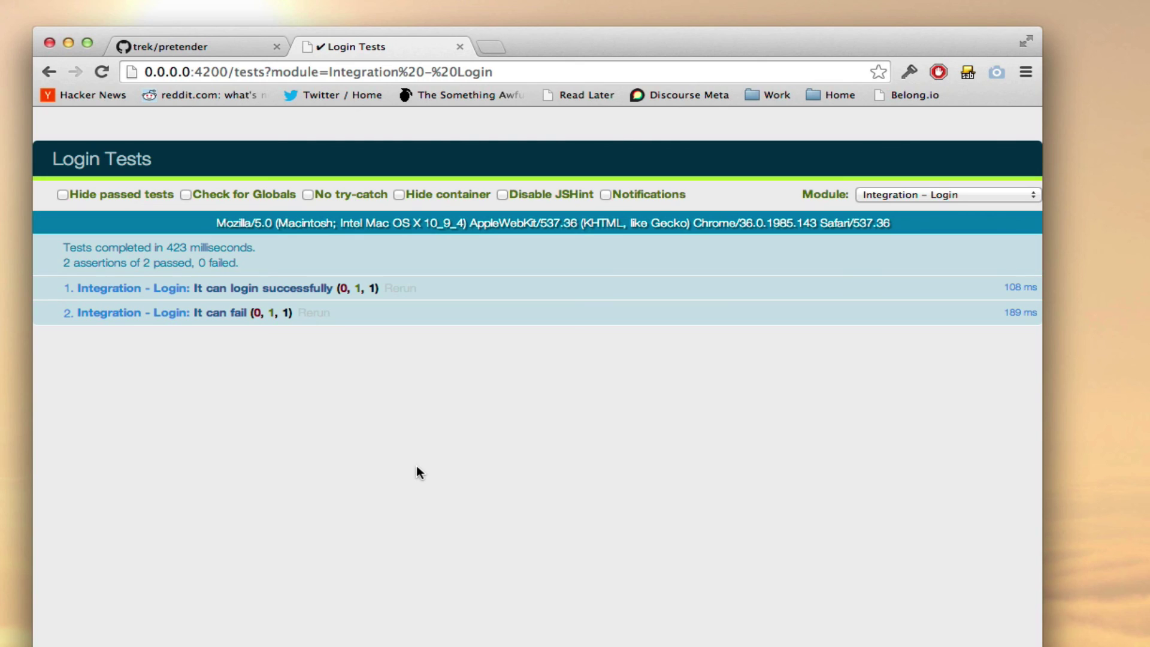
Step: Switch to the trek/pretender tab showing the Pretender README
click(171, 47)
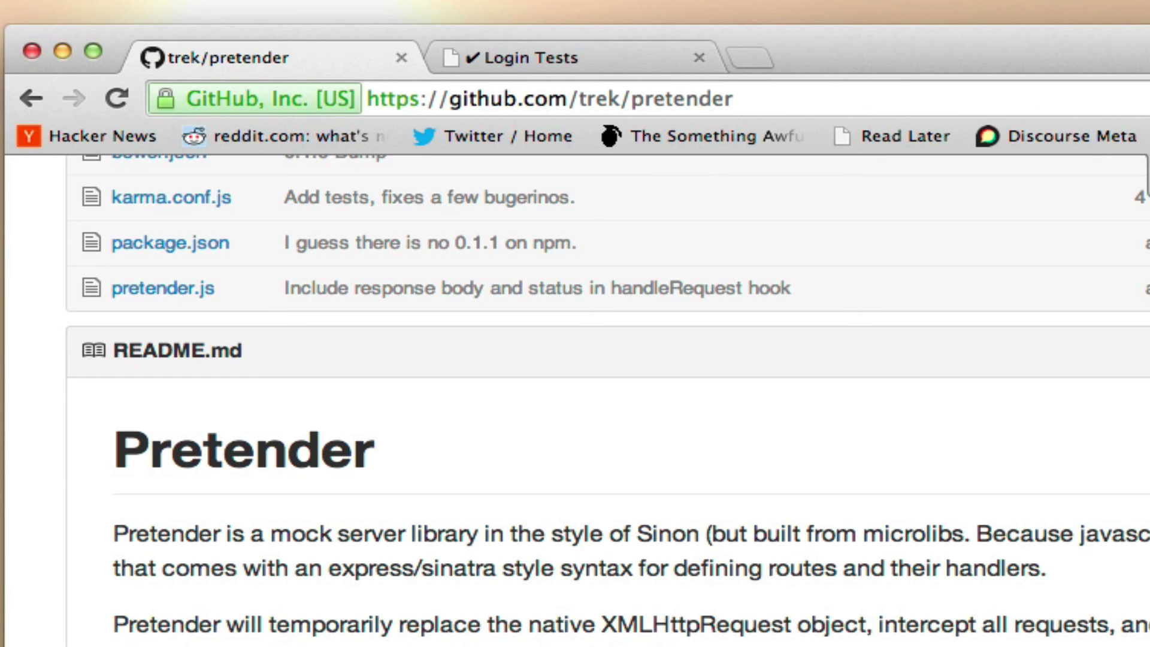